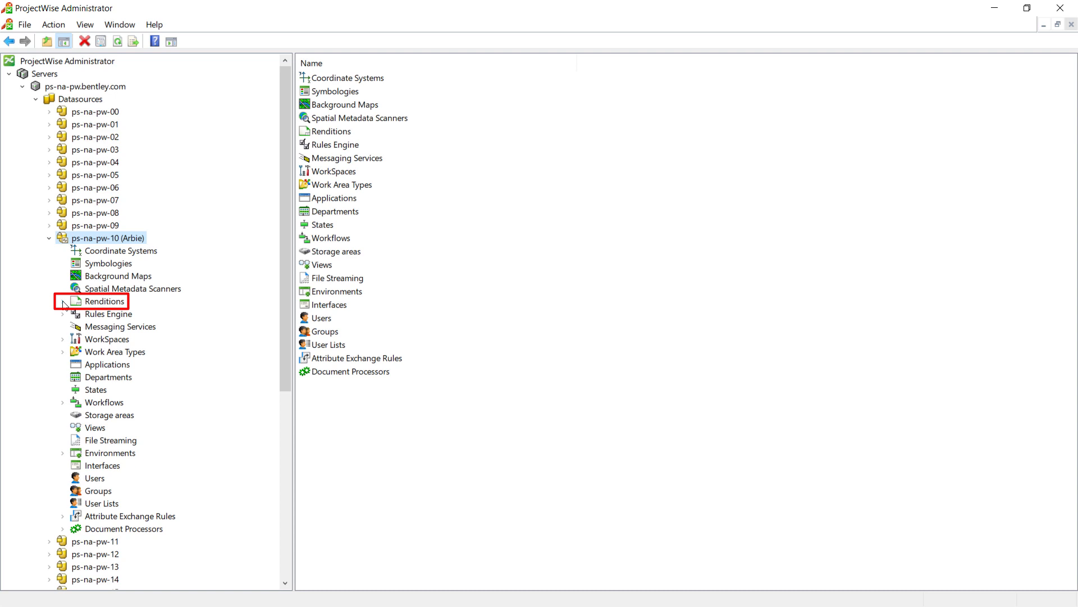
- Start a new presentation under Source File Presentation Settings in the Rendition Profile Components of the ps-na-pw-10 datasource
click(62, 303)
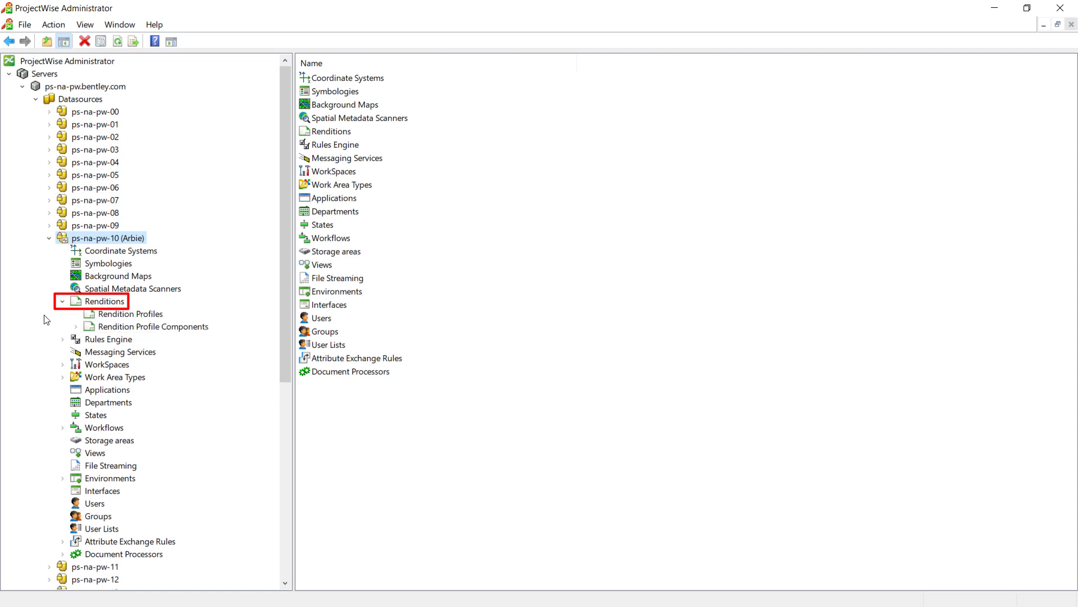
click(76, 327)
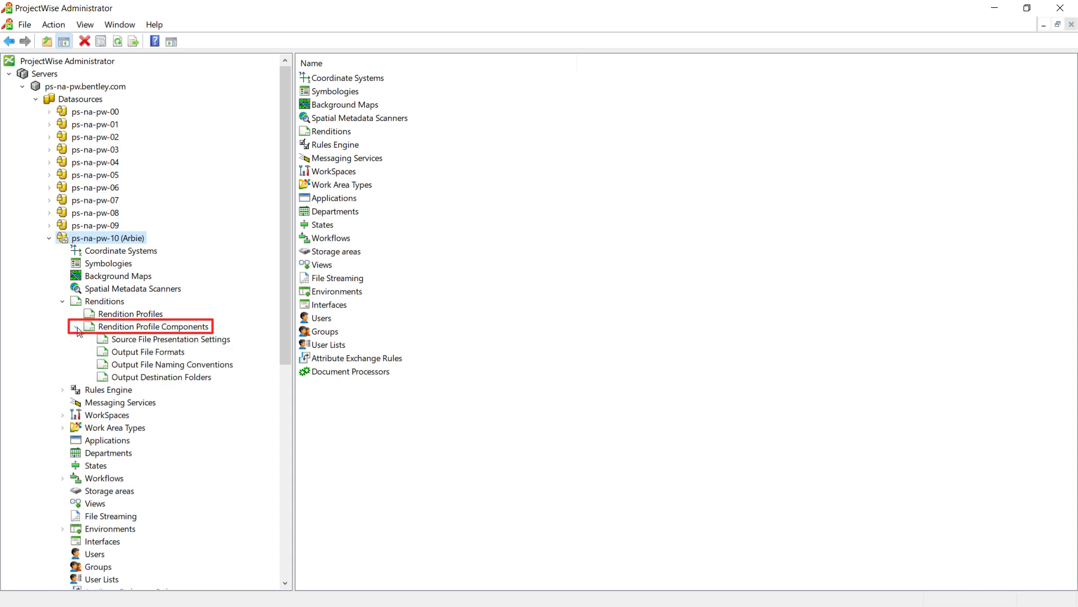
right_click(162, 342)
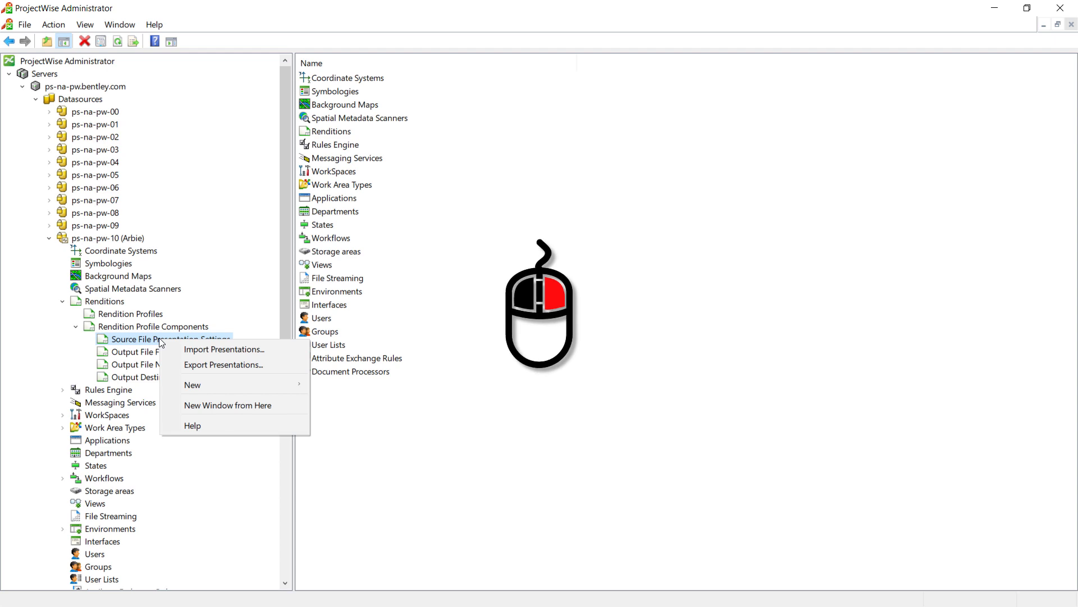
mouse_move(216, 388)
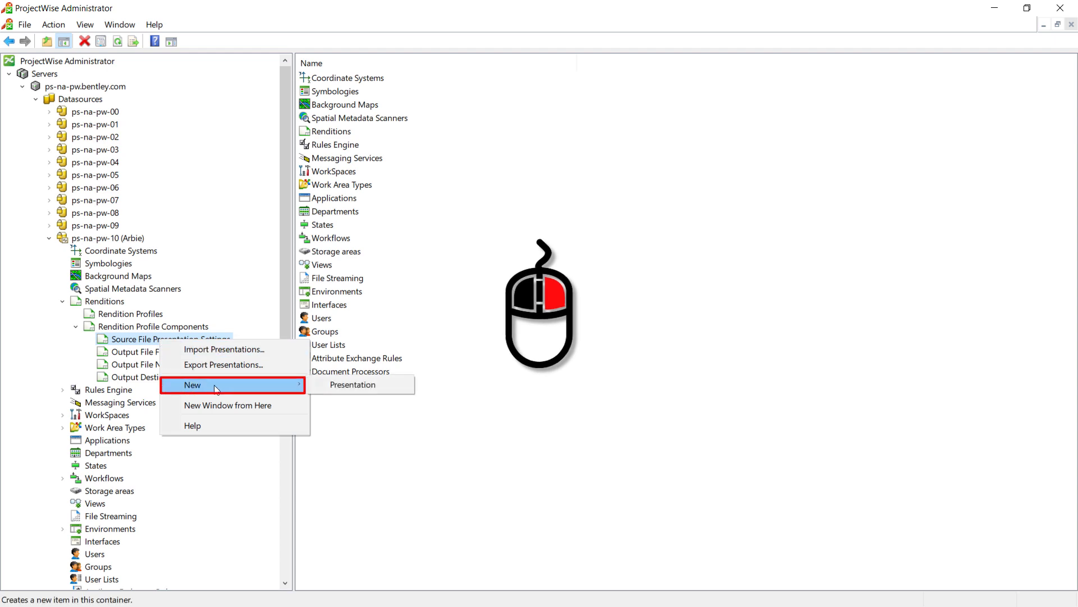
click(347, 385)
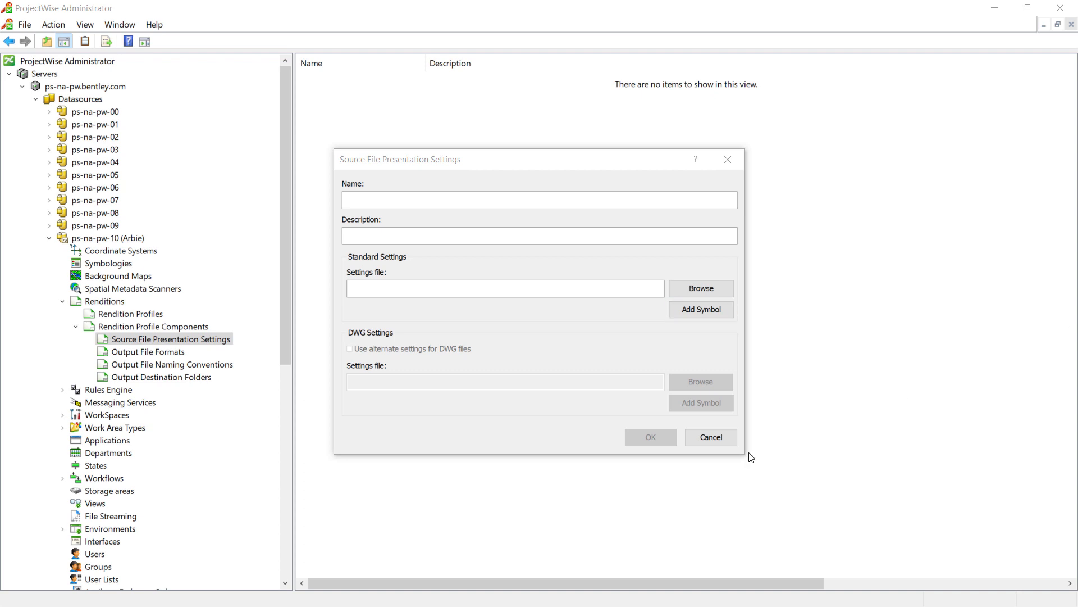
- Choose BW 11x17.set from System Admin/Plotting/settings files as the standard settings file
click(694, 294)
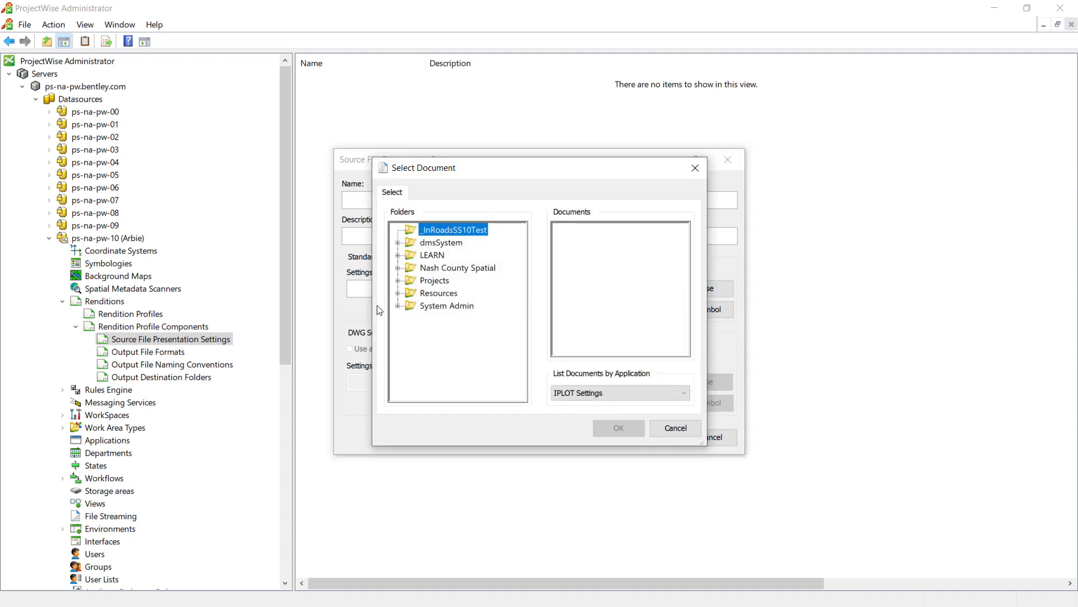
click(398, 306)
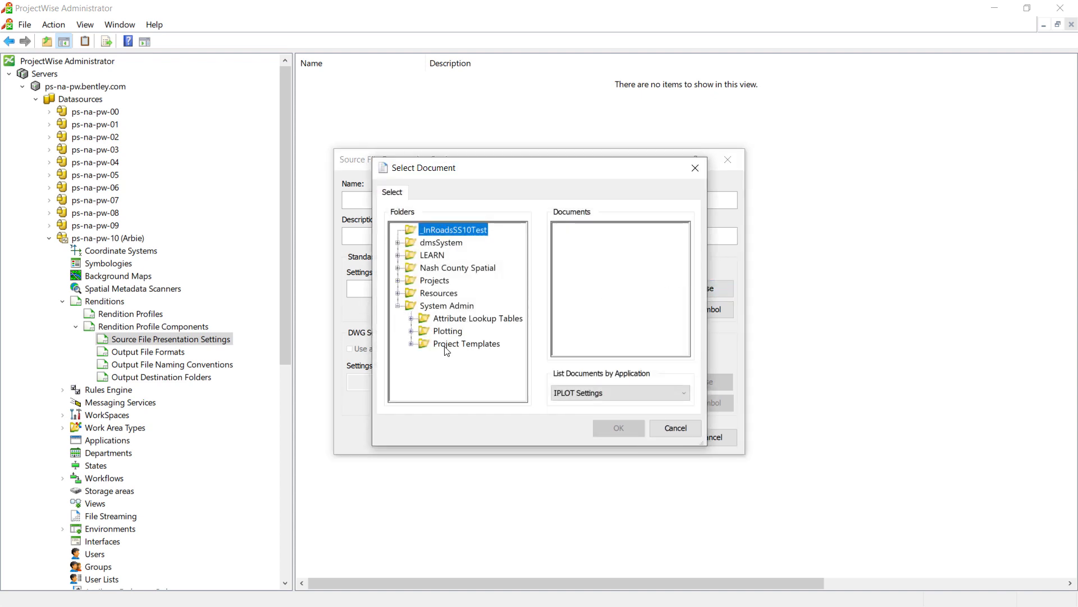
click(412, 331)
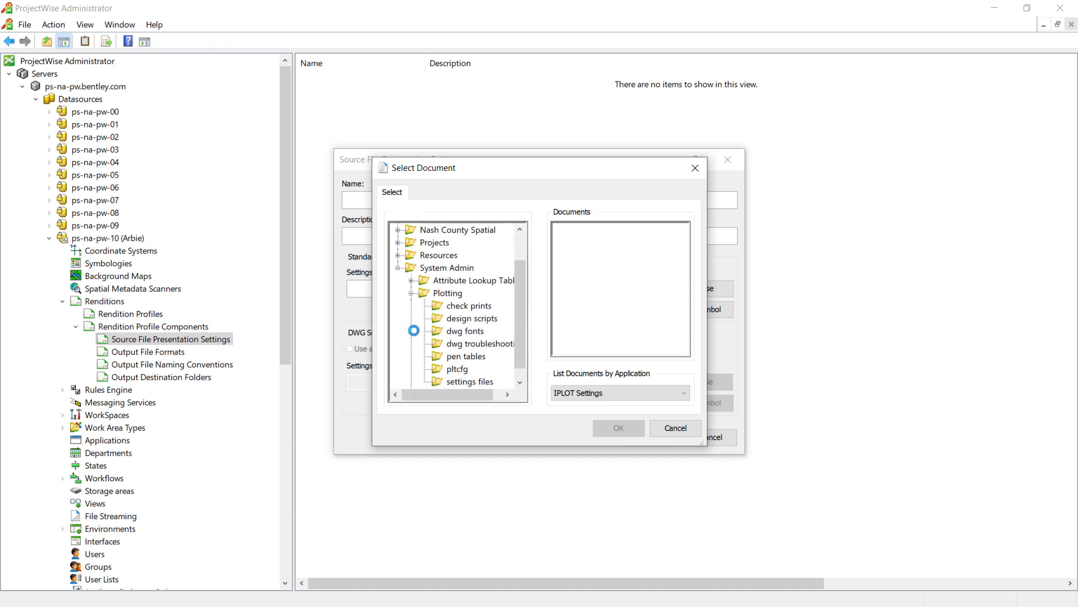
click(456, 382)
click(604, 230)
click(604, 430)
- Delete the BW 11x17 file name from the standard settings file path, keeping the folder path and the .set extension
drag(656, 287, 663, 287)
click(645, 286)
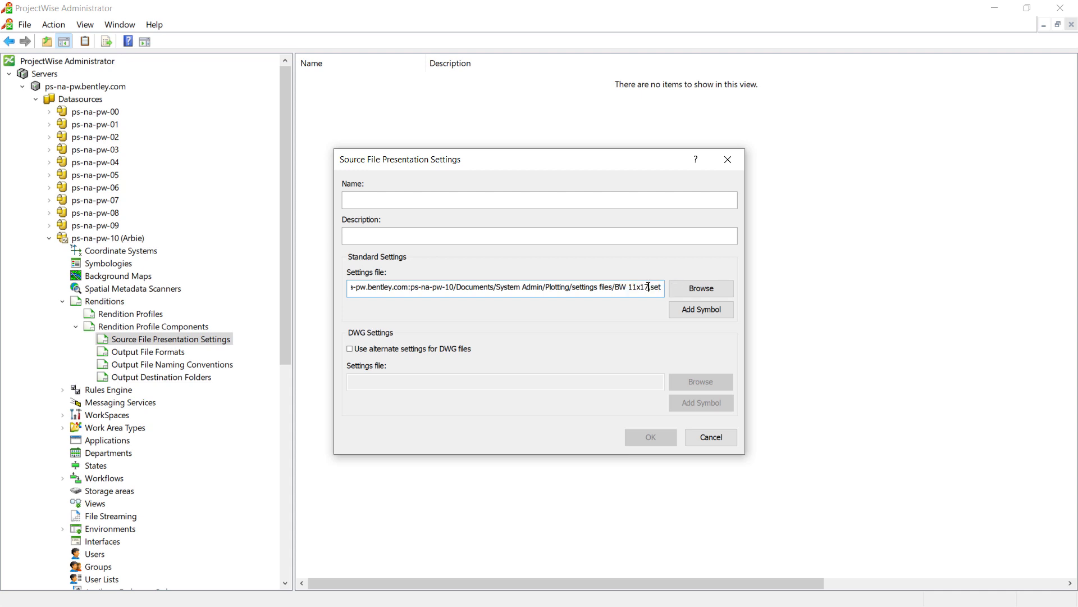
key(BackSpace)
key(BackSpace)
key(BackSpace)
key(BackSpace)
key(BackSpace)
key(BackSpace)
key(BackSpace)
key(BackSpace)
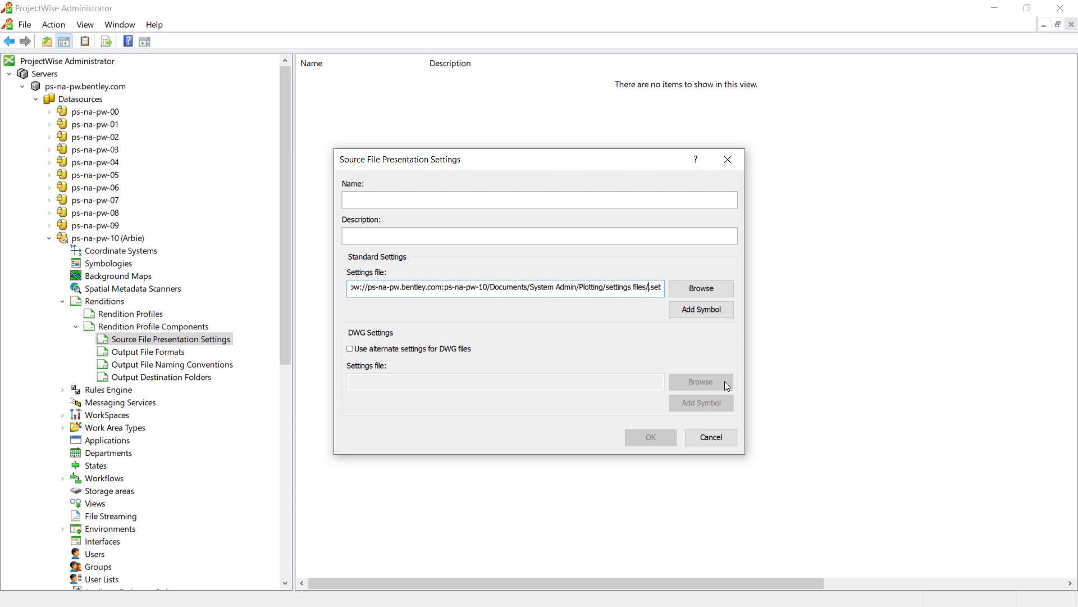
- Examine the symbols offered for the standard settings path in the Document, Folder, Work Area, Environment and General categories
click(707, 309)
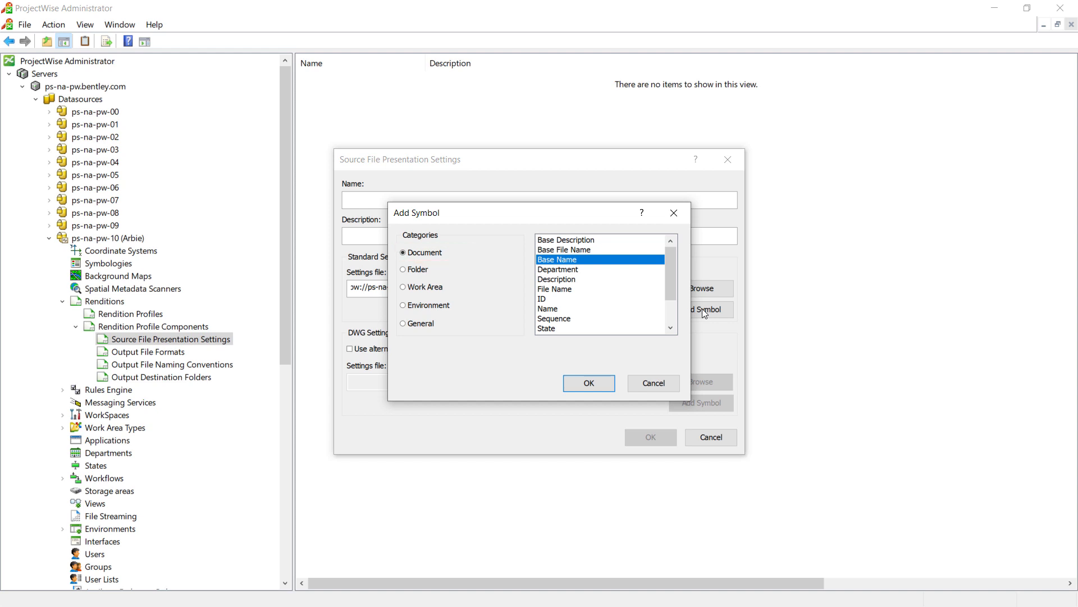
drag(672, 283, 662, 298)
click(573, 300)
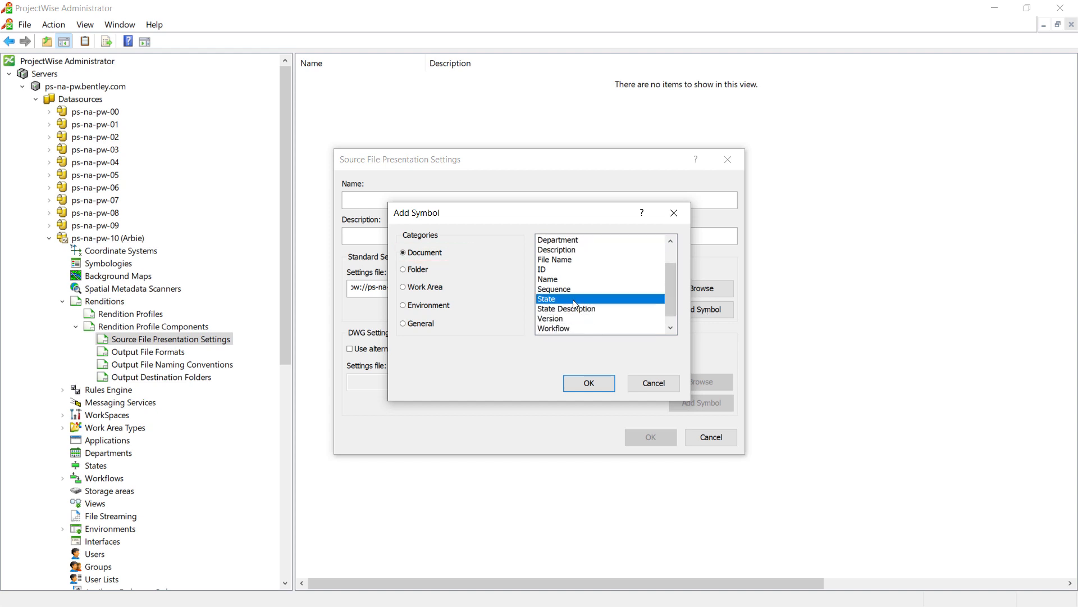
scroll(587, 275, up, 1)
click(403, 269)
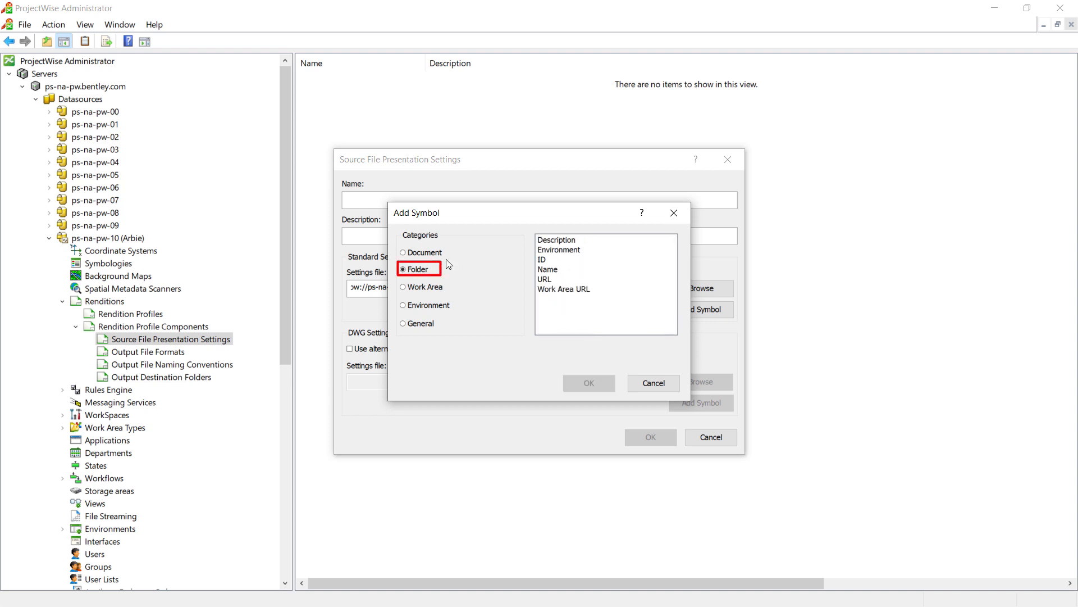
click(422, 287)
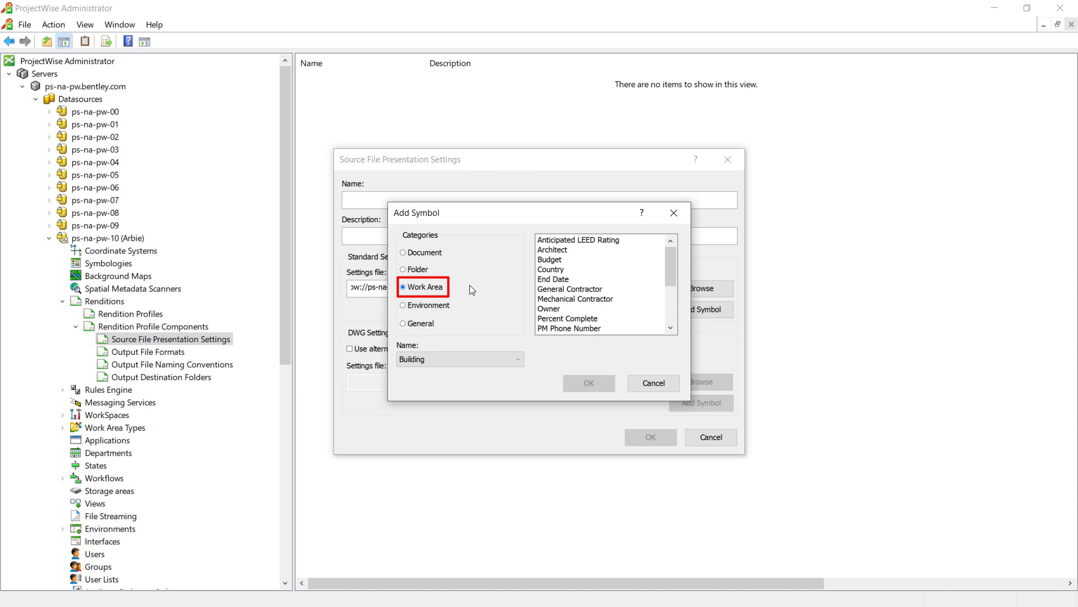
click(423, 308)
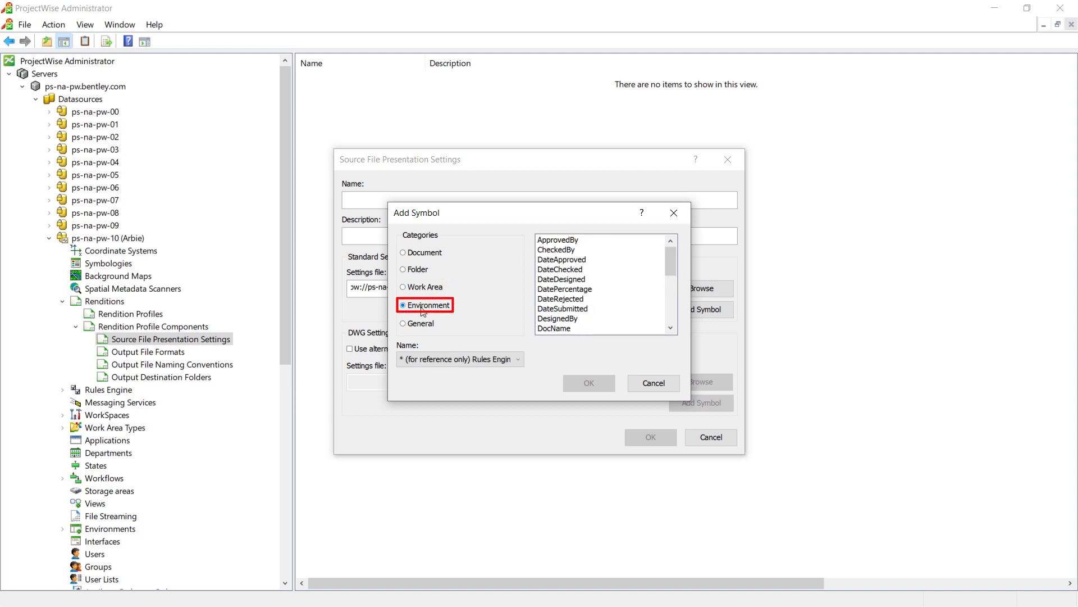
drag(670, 258, 670, 280)
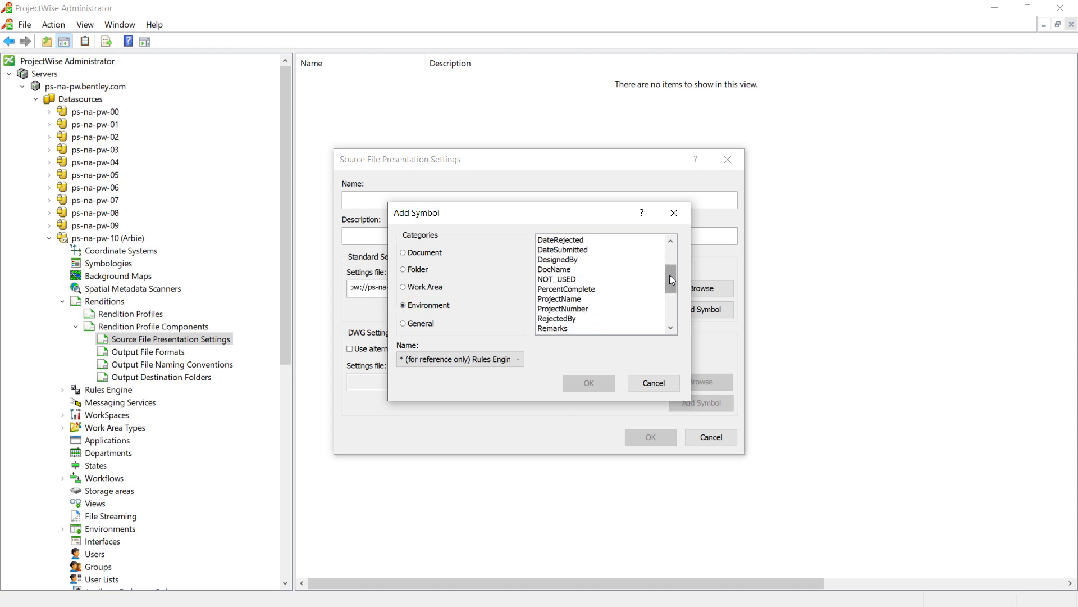
click(427, 327)
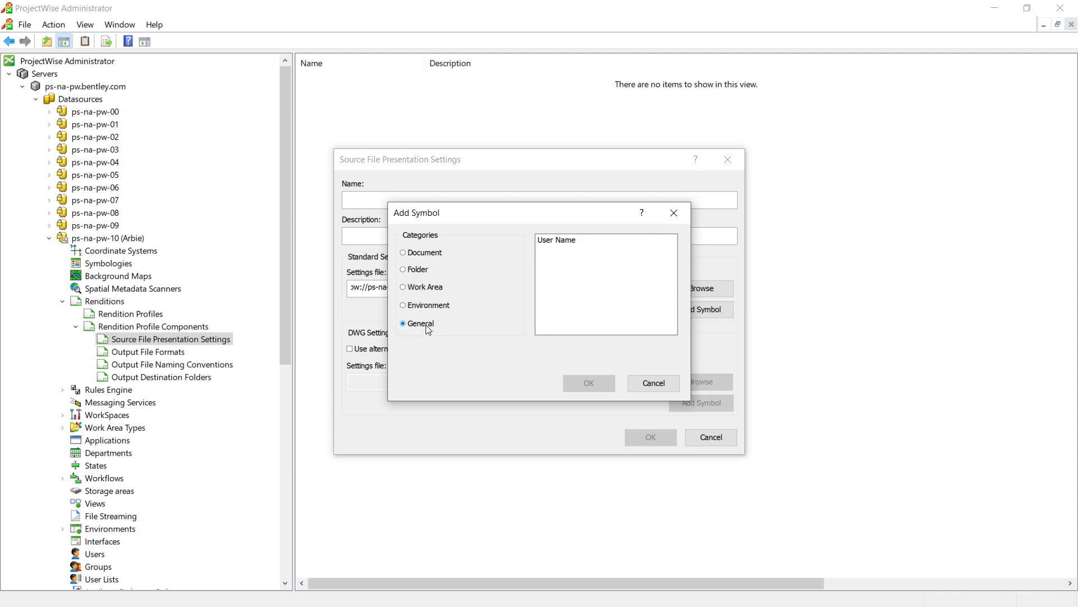
- Insert the Owner symbol of the Building work area type into the standard settings file path
click(427, 288)
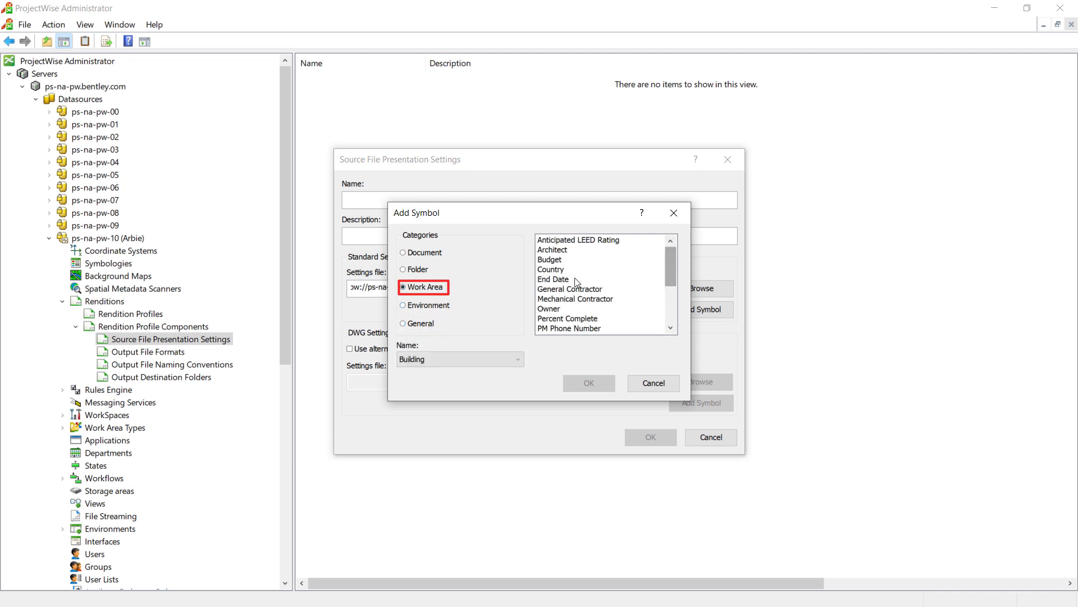
click(570, 308)
scroll(617, 316, down, 1)
scroll(616, 315, down, 1)
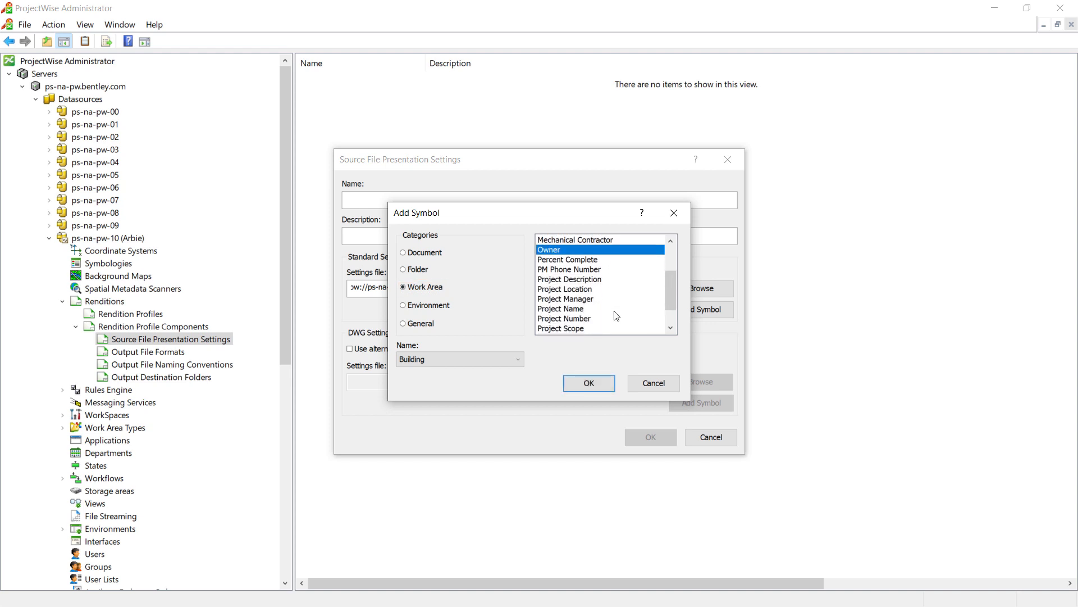
scroll(616, 315, down, 1)
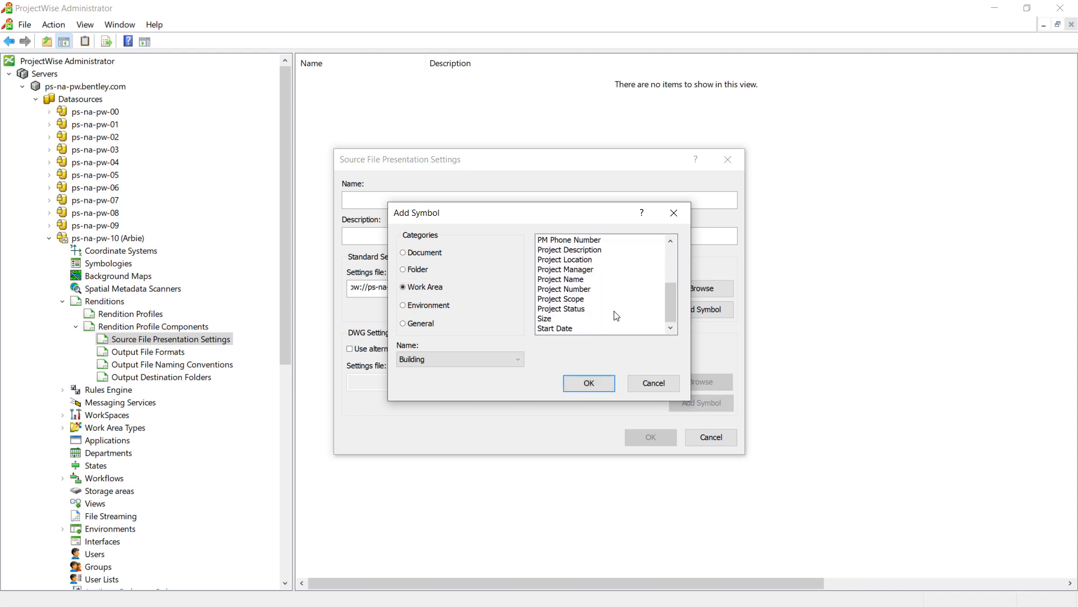
scroll(616, 316, up, 3)
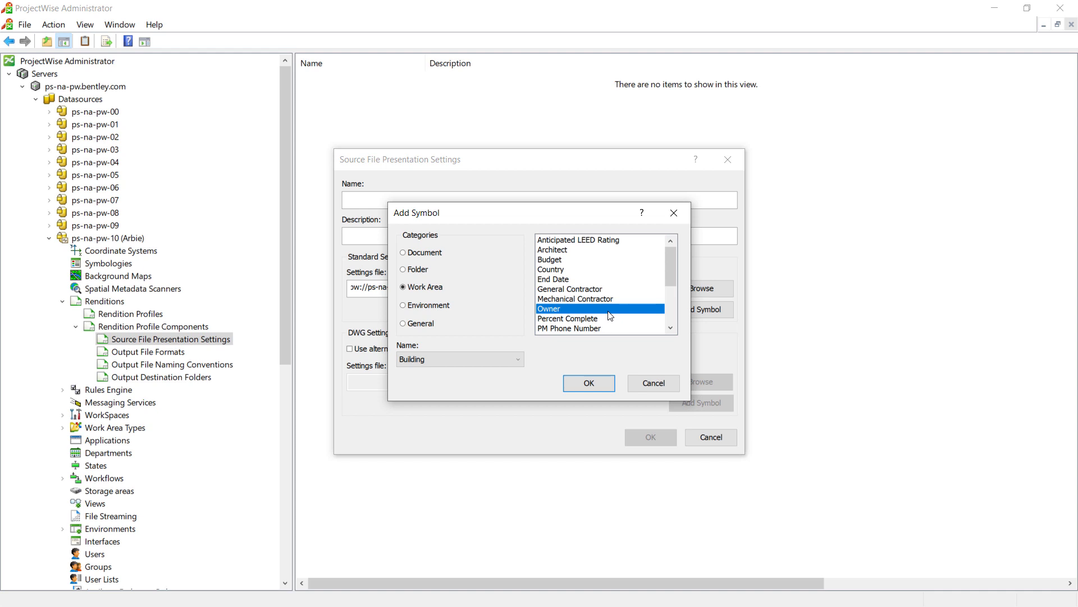
click(584, 382)
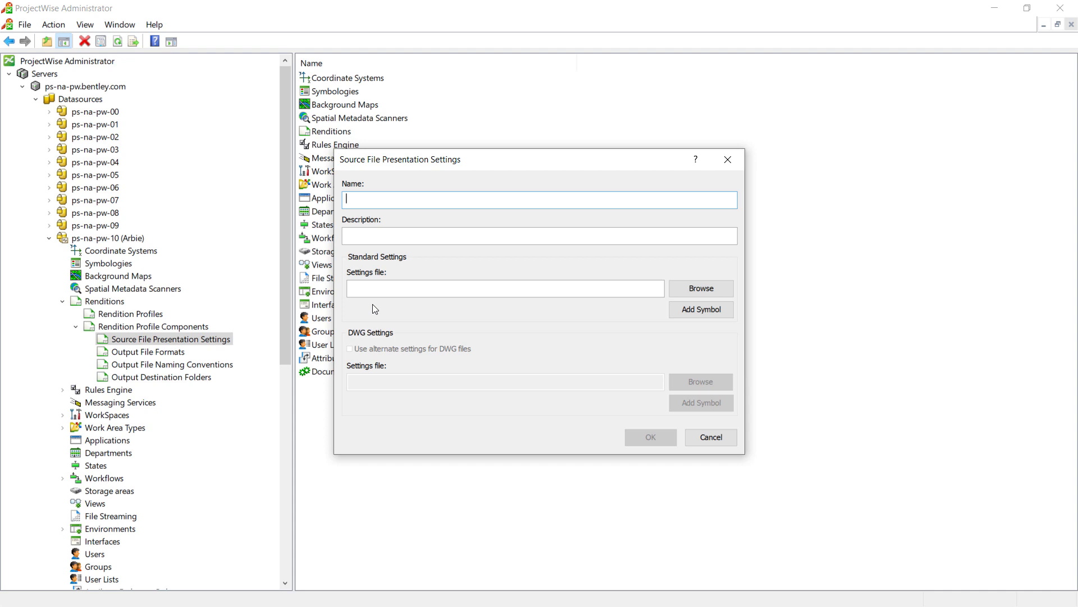
- Set the blank presentation's standard settings file to BW 11x17.set from System Admin/Plotting/settings files
click(701, 289)
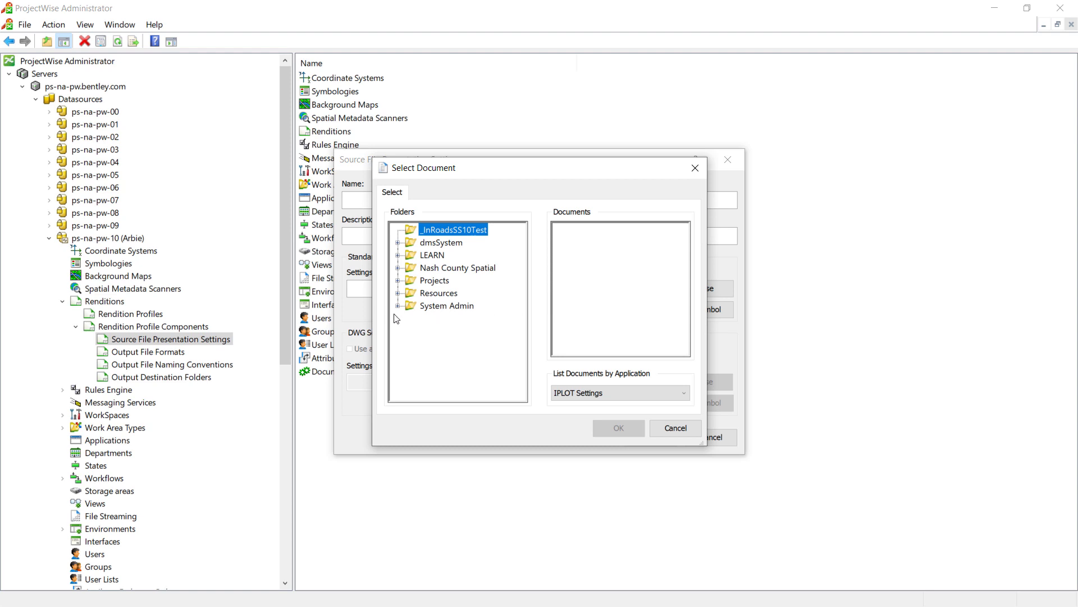
click(398, 306)
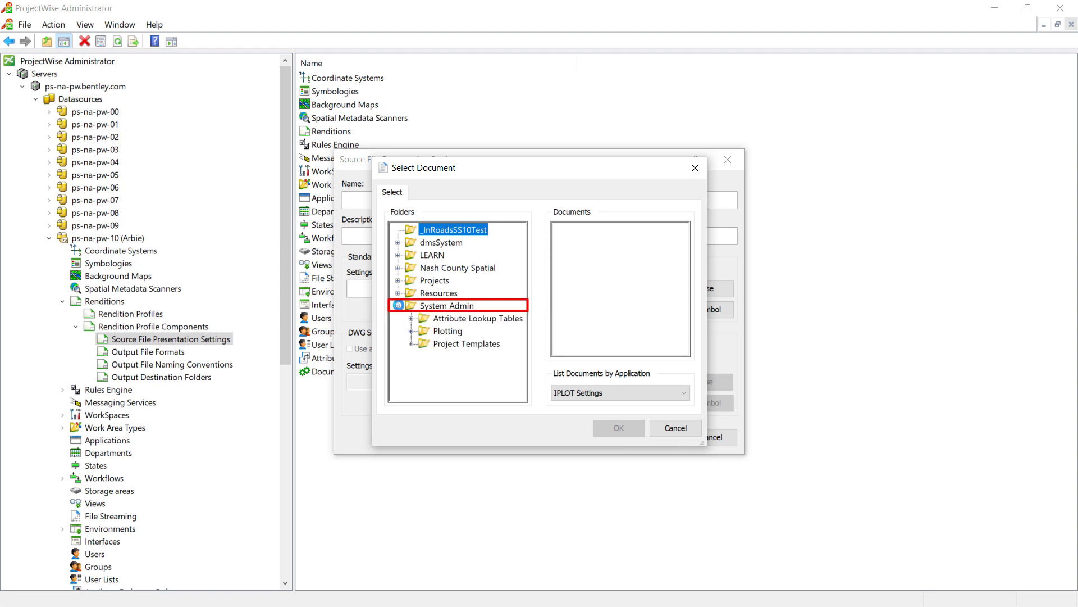
click(411, 331)
click(471, 383)
click(600, 231)
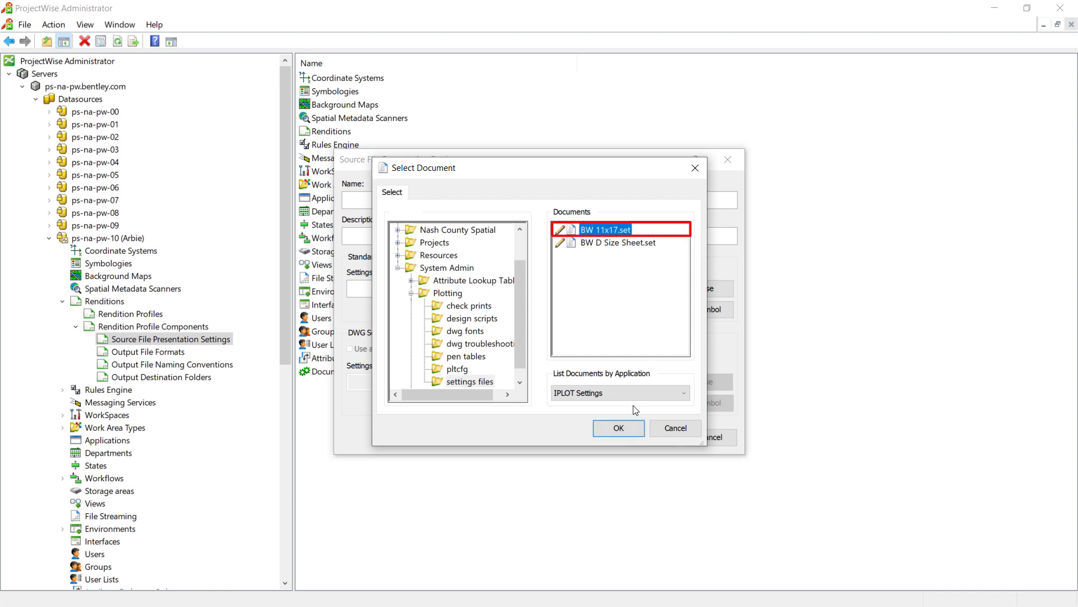
click(618, 429)
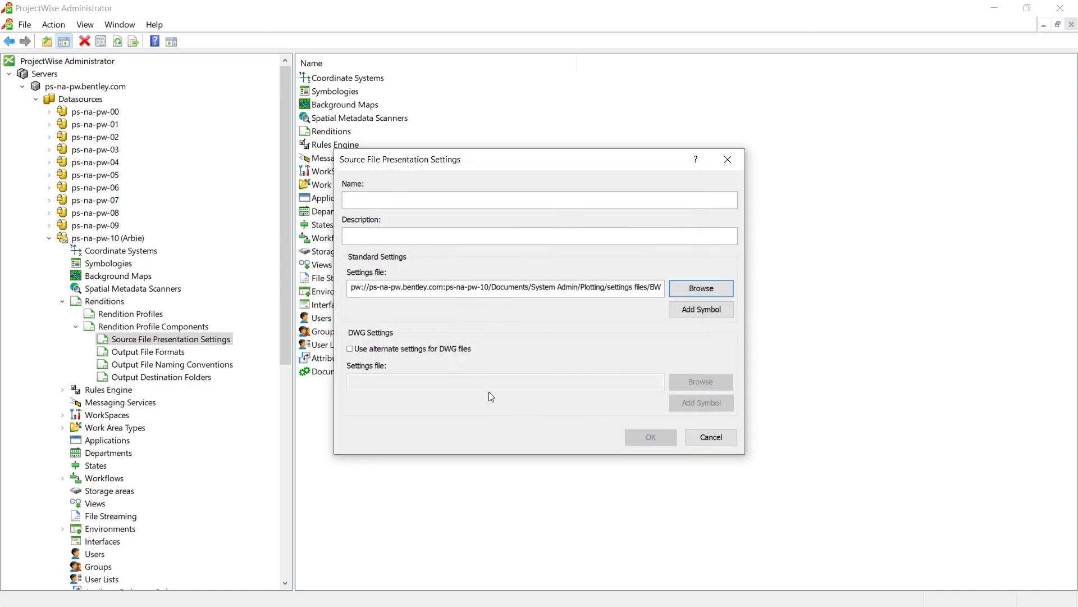
- Turn the alternate settings for DWG files on and off again
click(403, 349)
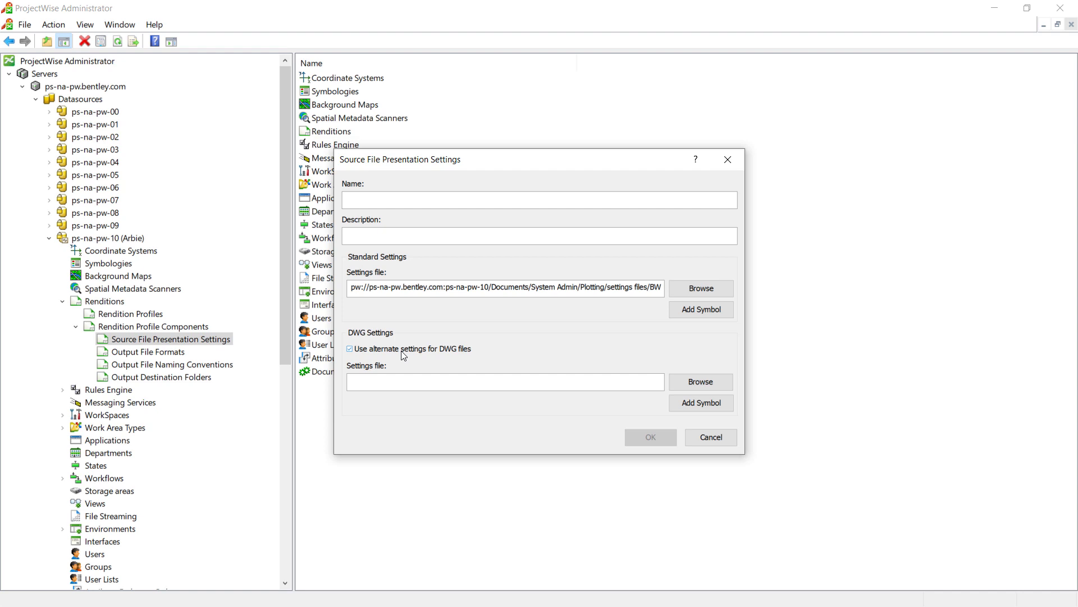
click(403, 350)
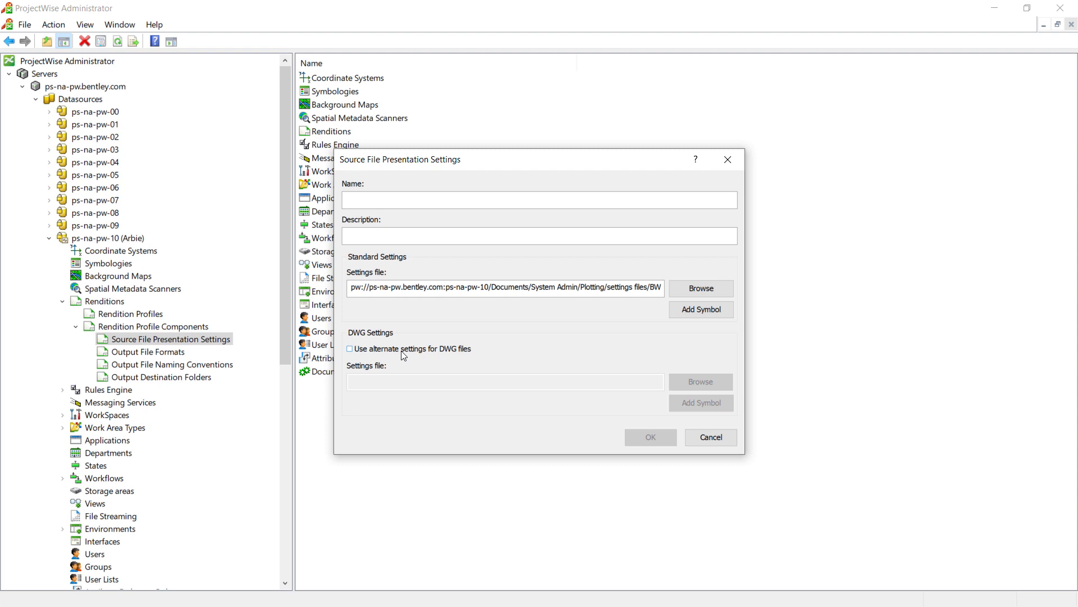
- Name the presentation BW 11x17 by copying the file name from its settings file path, and save it
click(390, 202)
mouse_move(632, 289)
mouse_down()
mouse_move(665, 290)
mouse_move(651, 289)
mouse_up()
key(ctrl+c)
click(620, 288)
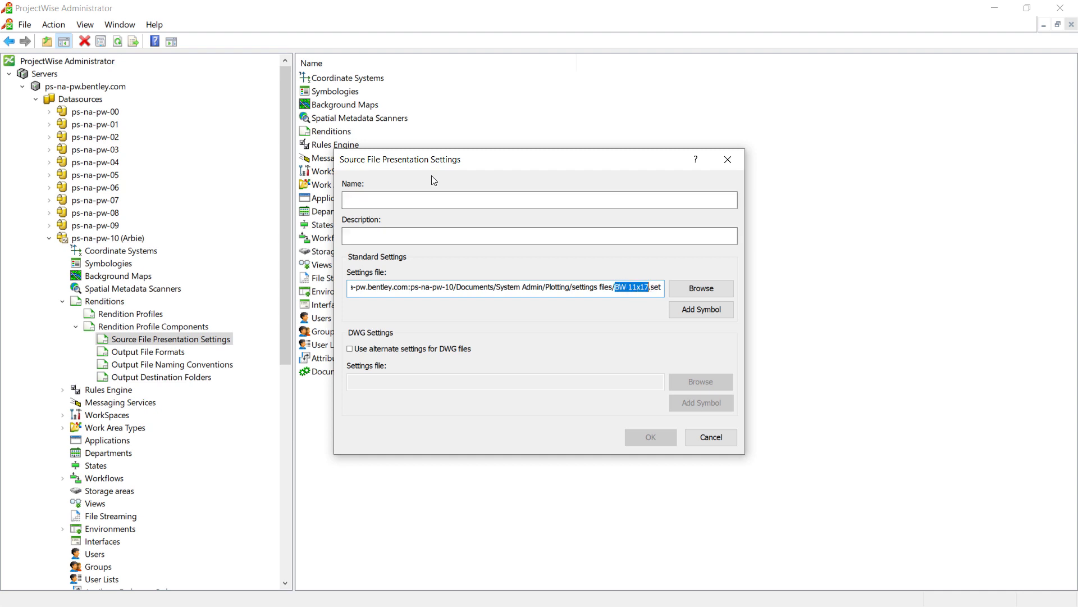
click(397, 202)
key(ctrl+v)
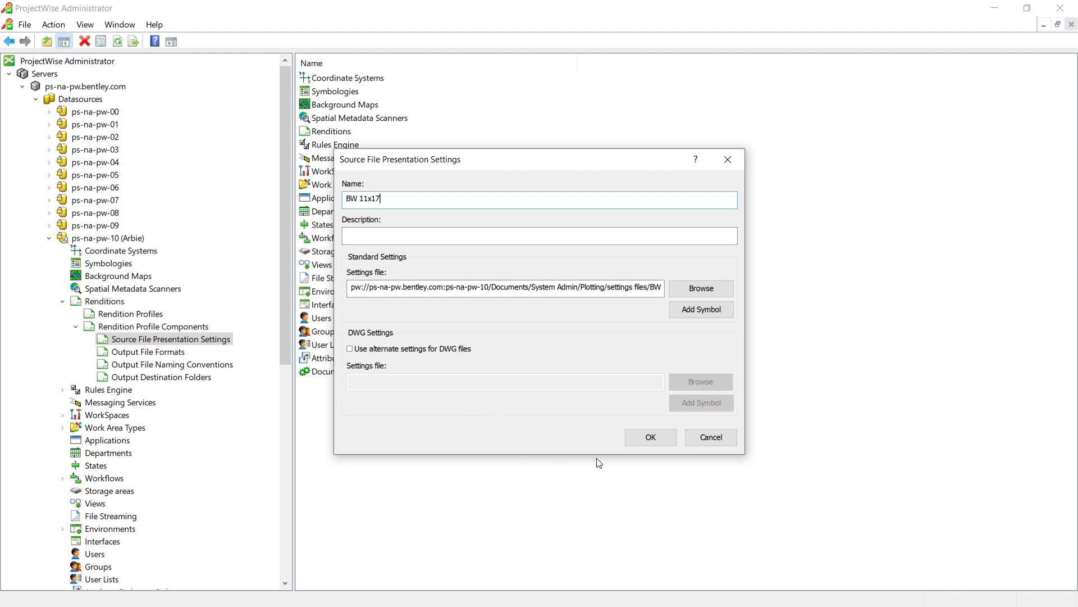
click(647, 438)
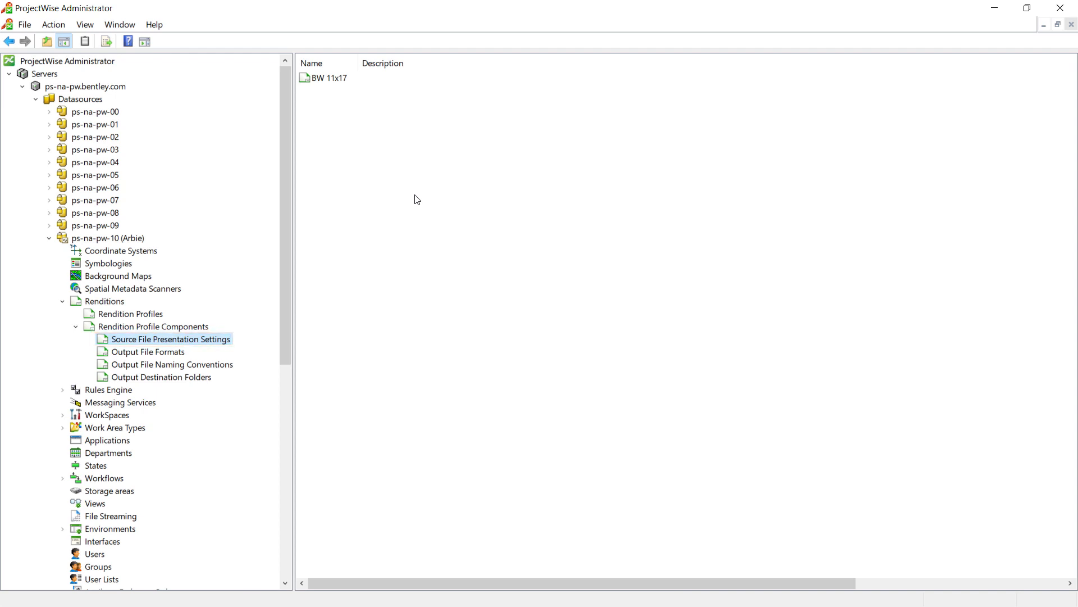
- Duplicate the BW 11x17 presentation in the Source File Presentation Settings and select the copy
click(328, 80)
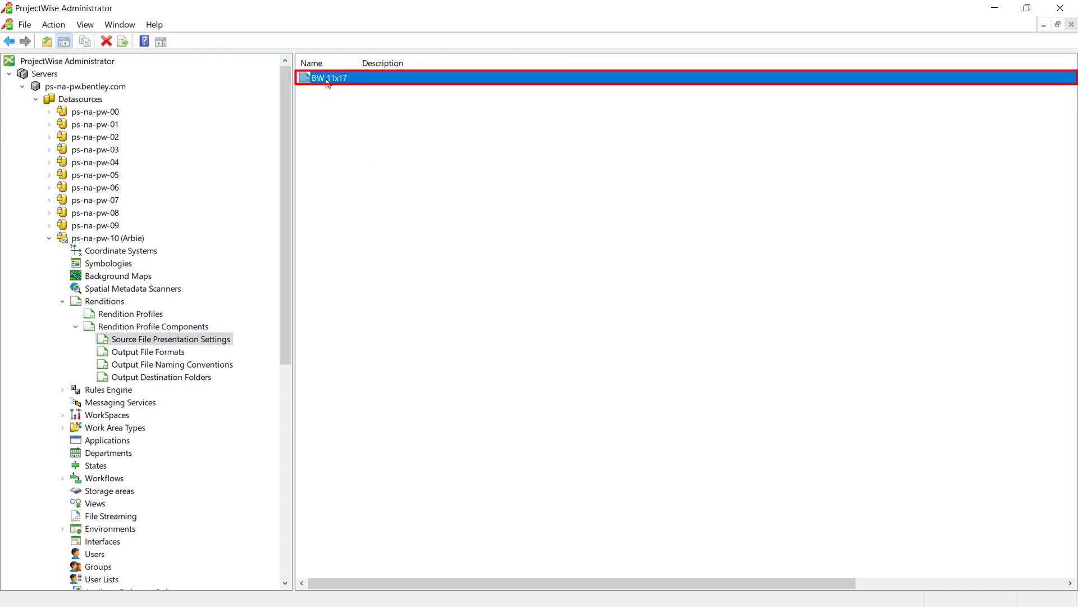
right_click(327, 79)
click(370, 115)
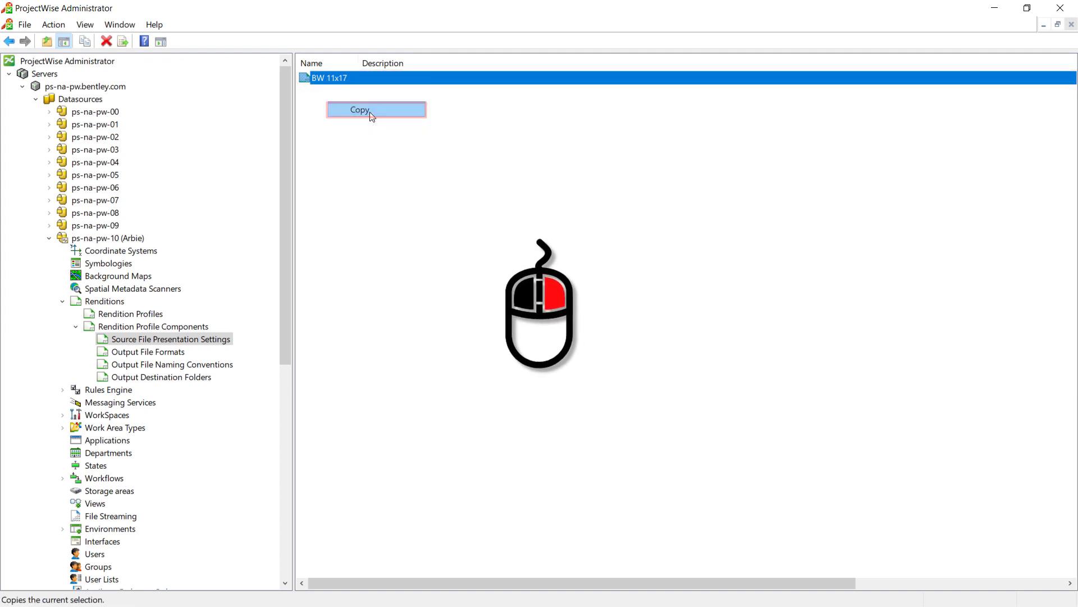
right_click(341, 140)
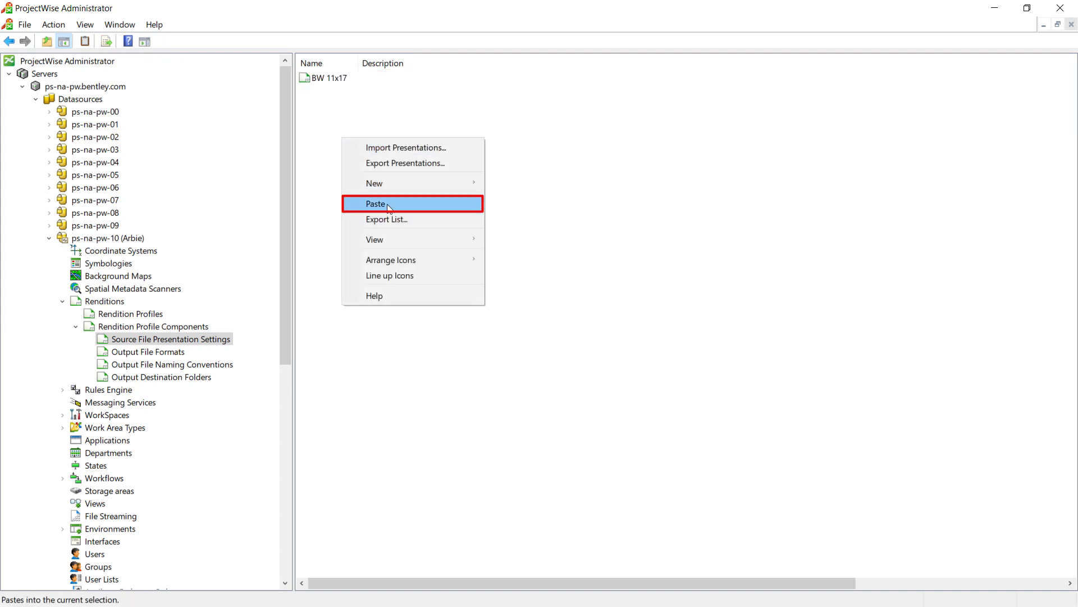
click(387, 206)
click(357, 91)
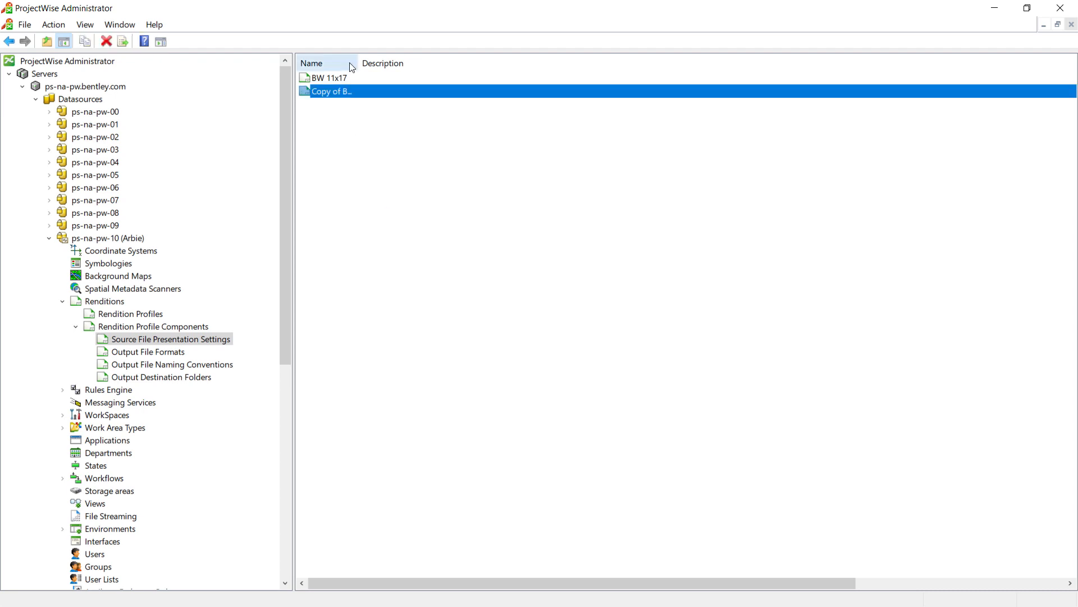
- Widen the name column and rename the copied BW 11x17 presentation to BW D Size Sheet
drag(356, 63, 423, 69)
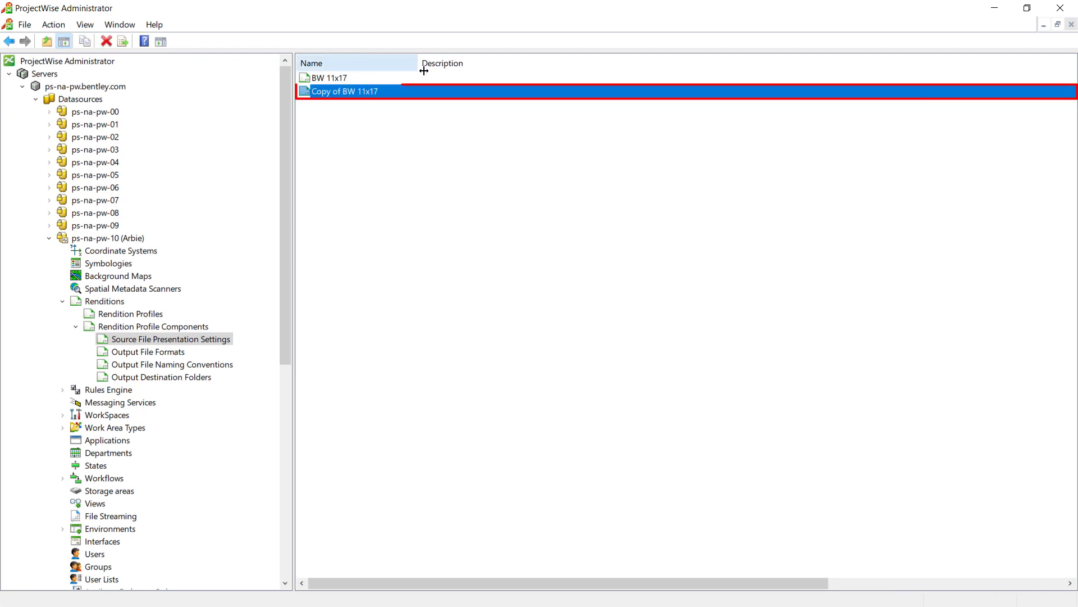
right_click(386, 97)
click(420, 157)
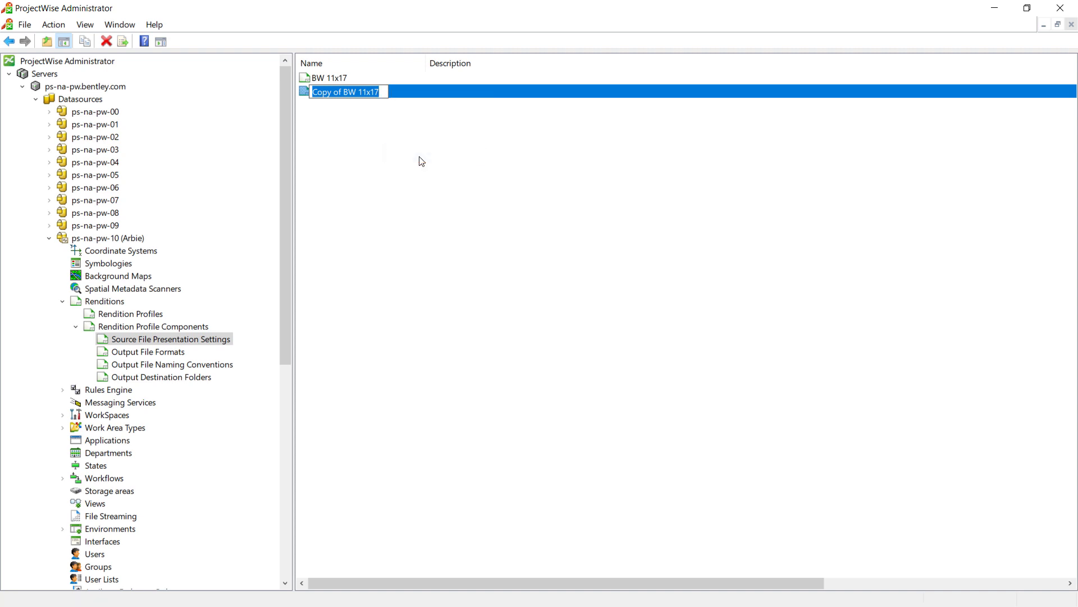
text(BW )
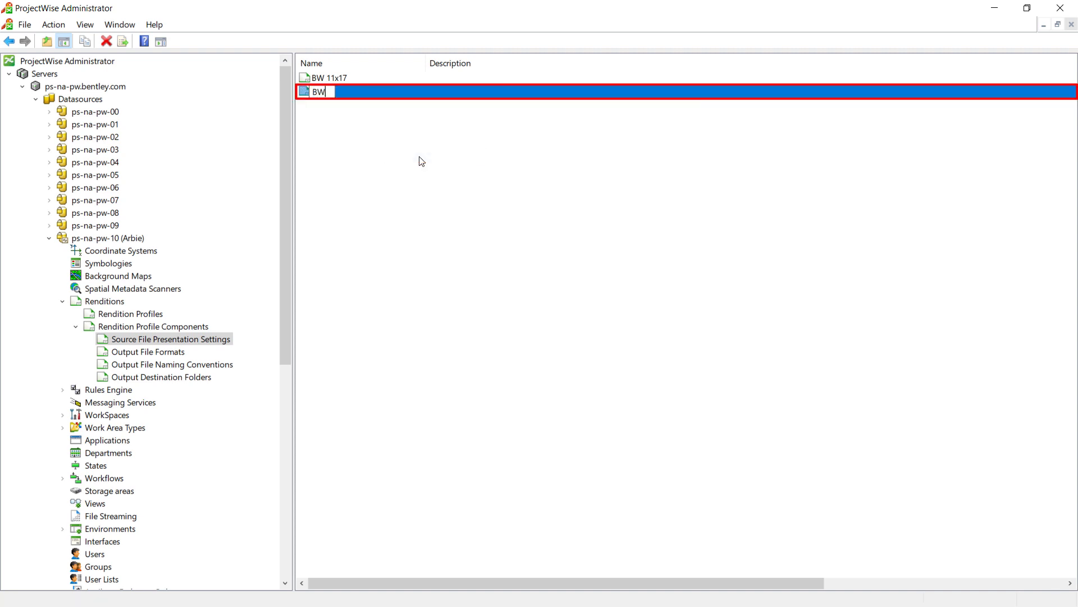
text(D Size Sheet)
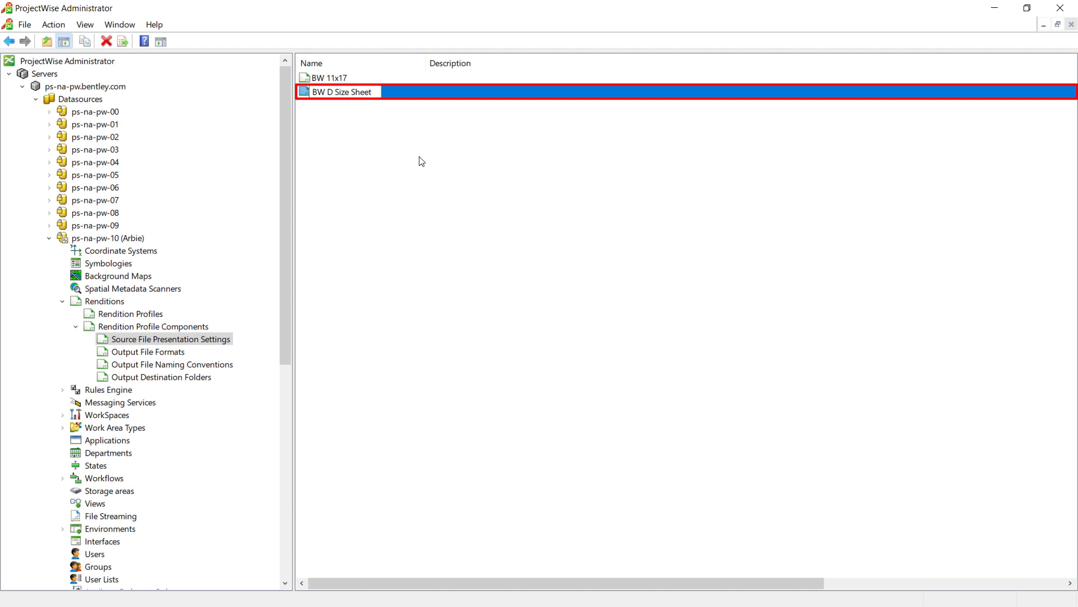
key(Return)
- Set the BW D Size Sheet presentation's standard settings file to BW D Size Sheet.set from System Admin/Plotting/settings files and save it
right_click(341, 95)
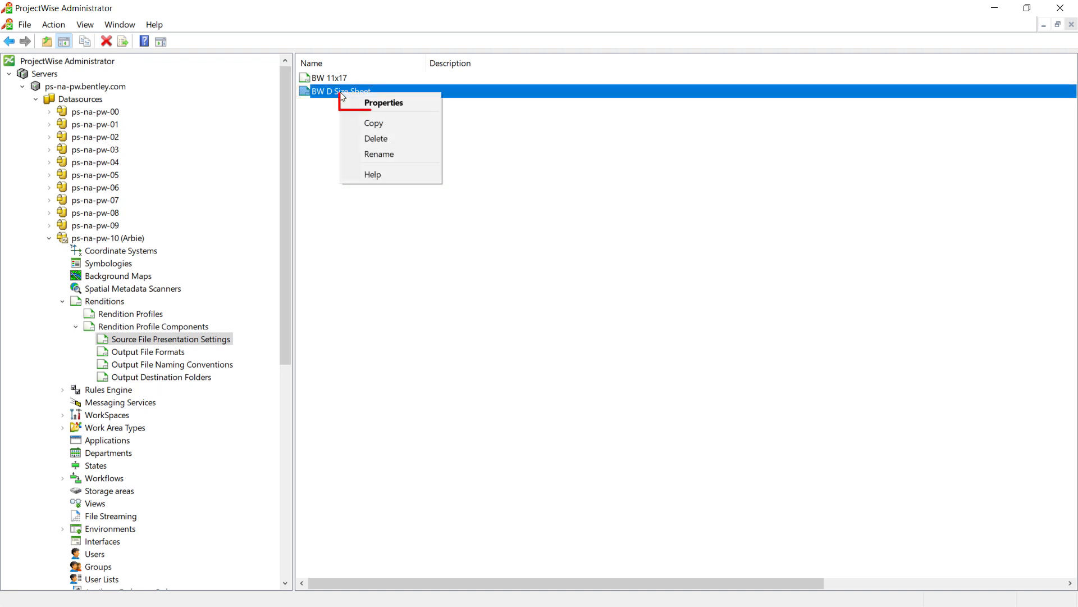
click(384, 102)
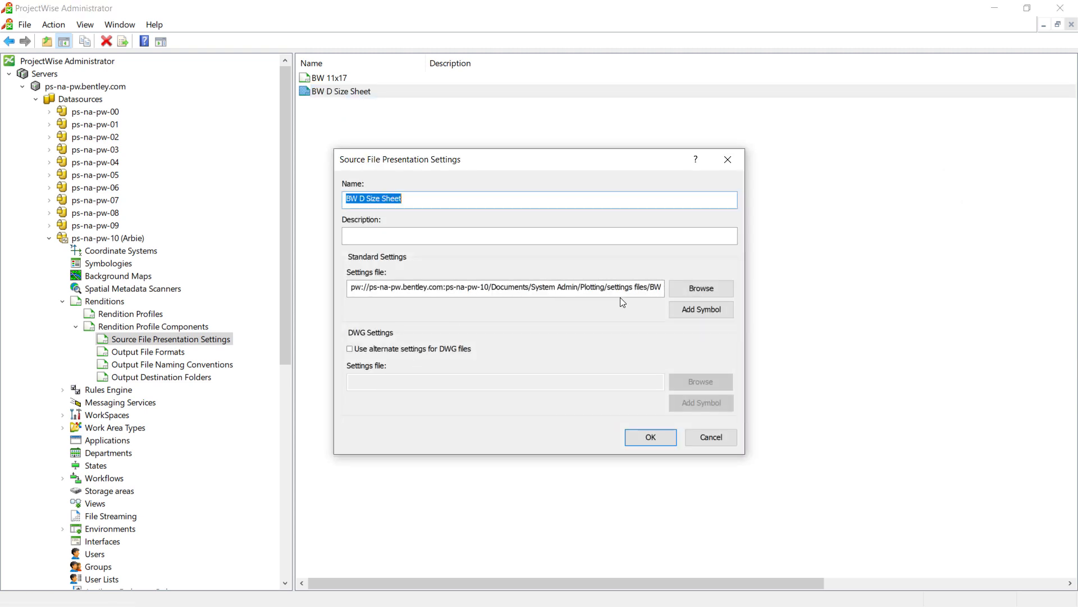
click(701, 289)
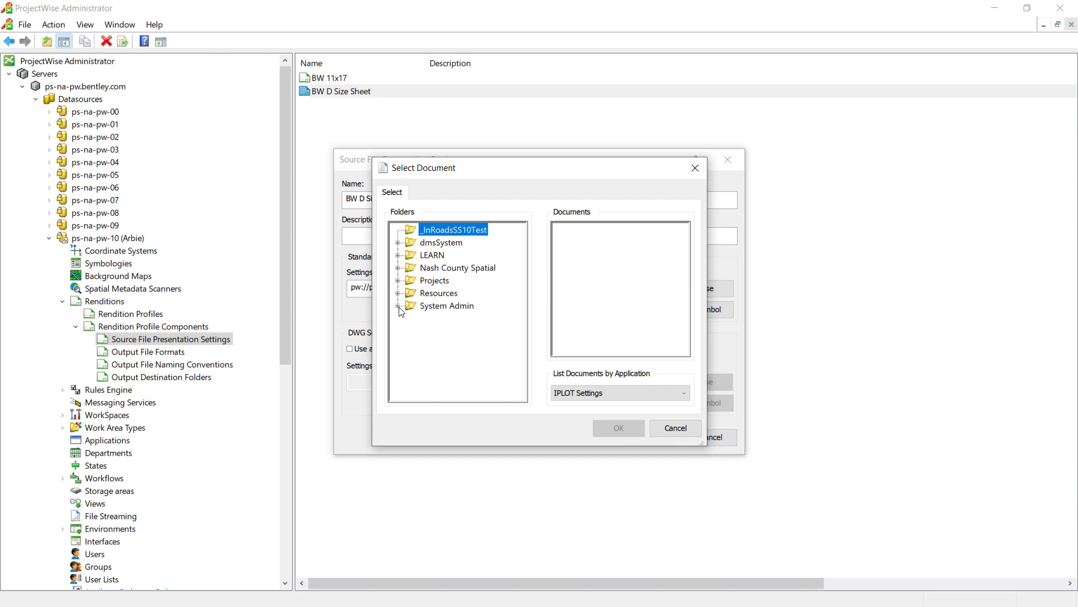
click(398, 306)
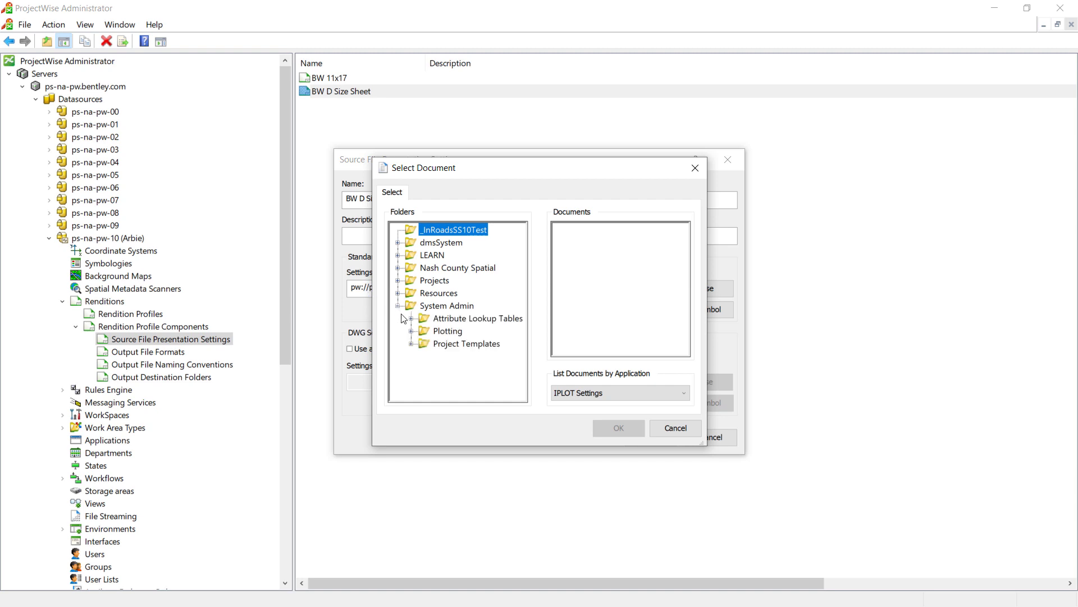
click(411, 331)
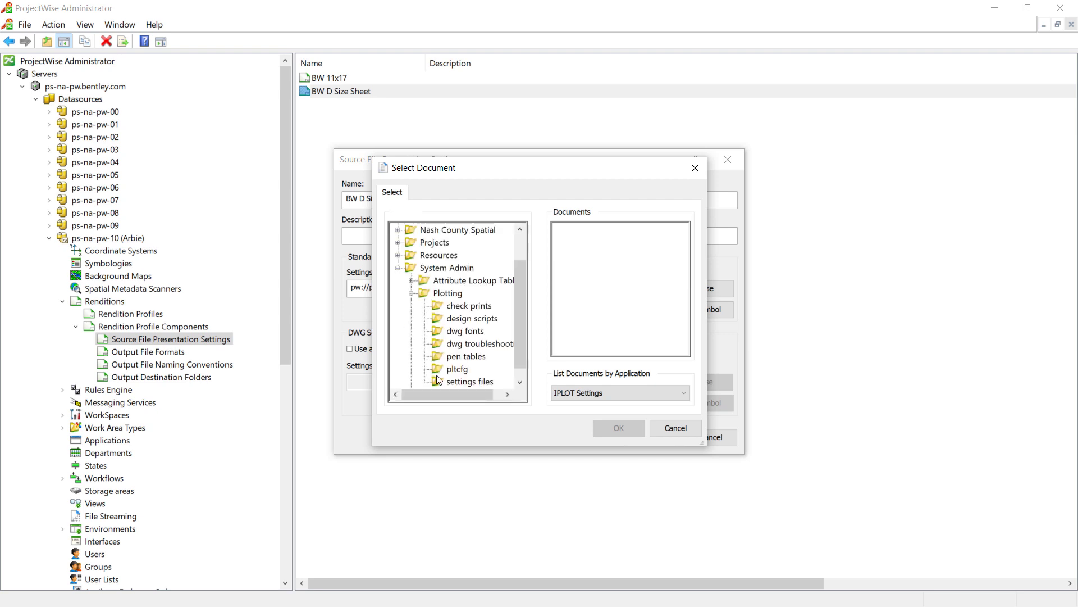
click(470, 381)
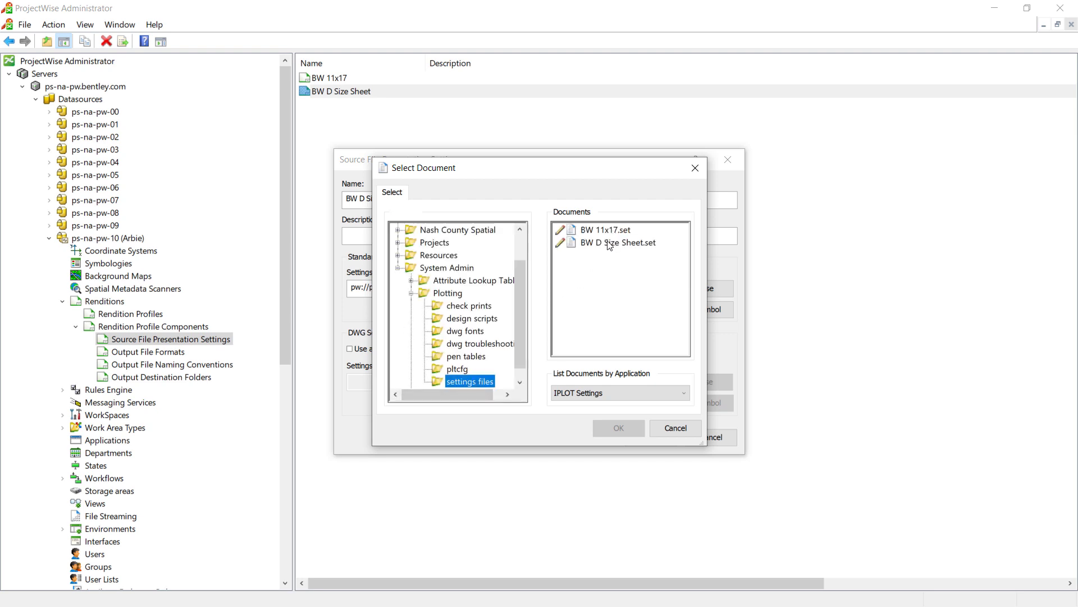
click(607, 245)
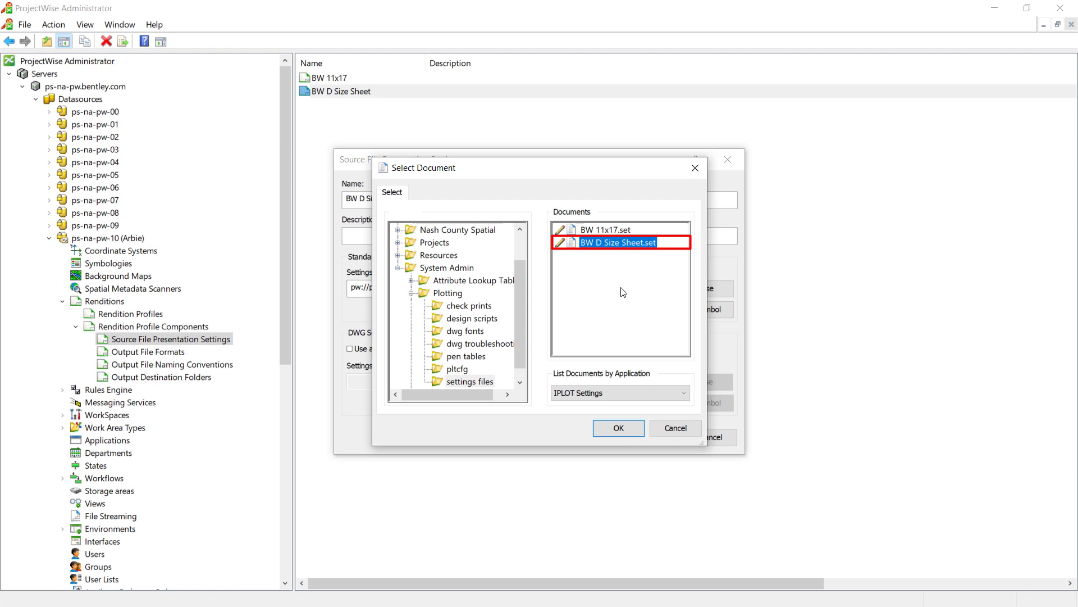
click(619, 428)
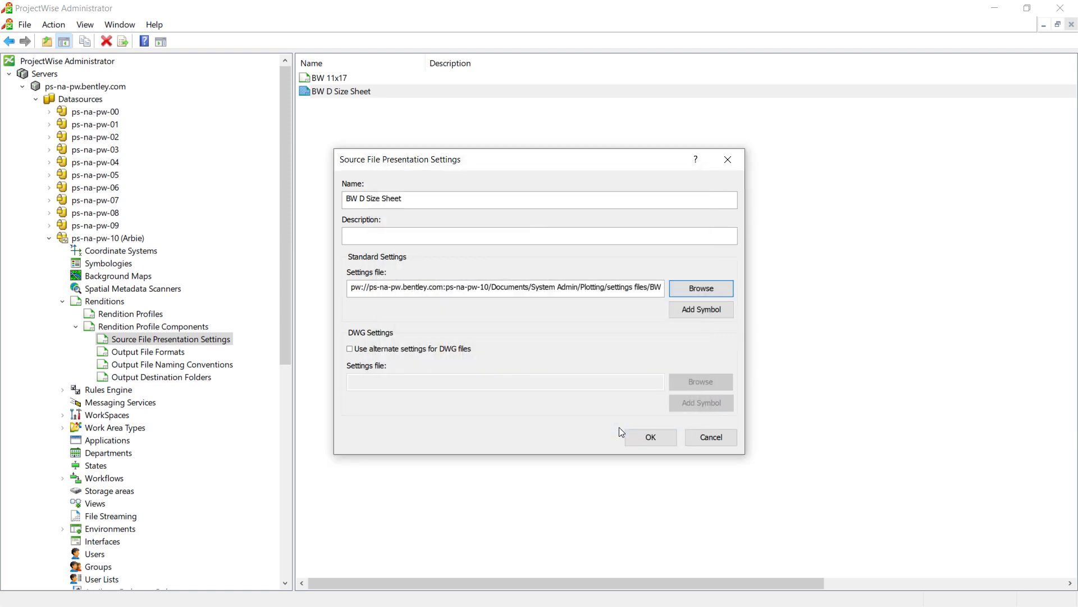
click(650, 439)
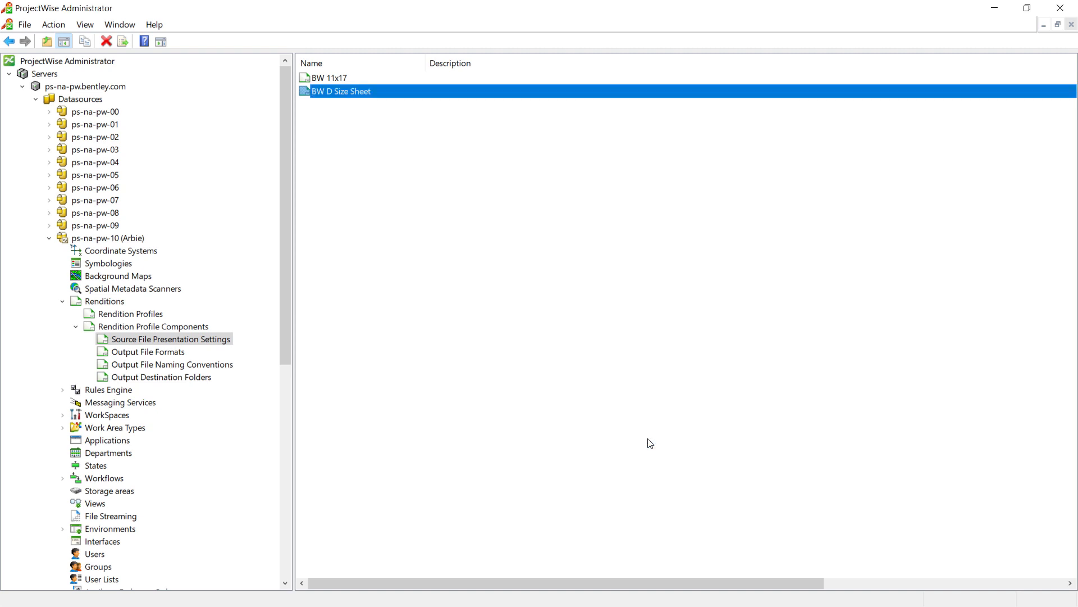